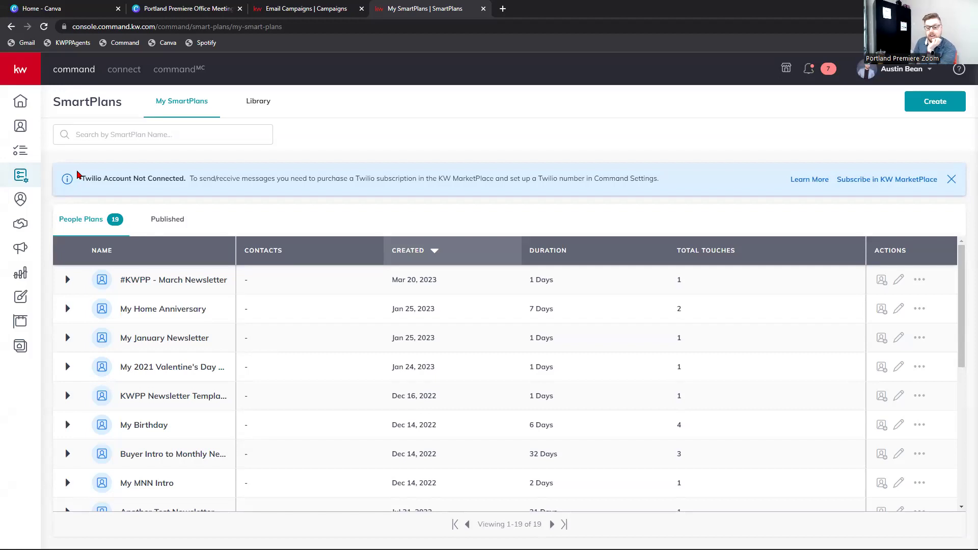
# - Search the SmartPlans library for plans named #KWPP
pyautogui.click(258, 102)
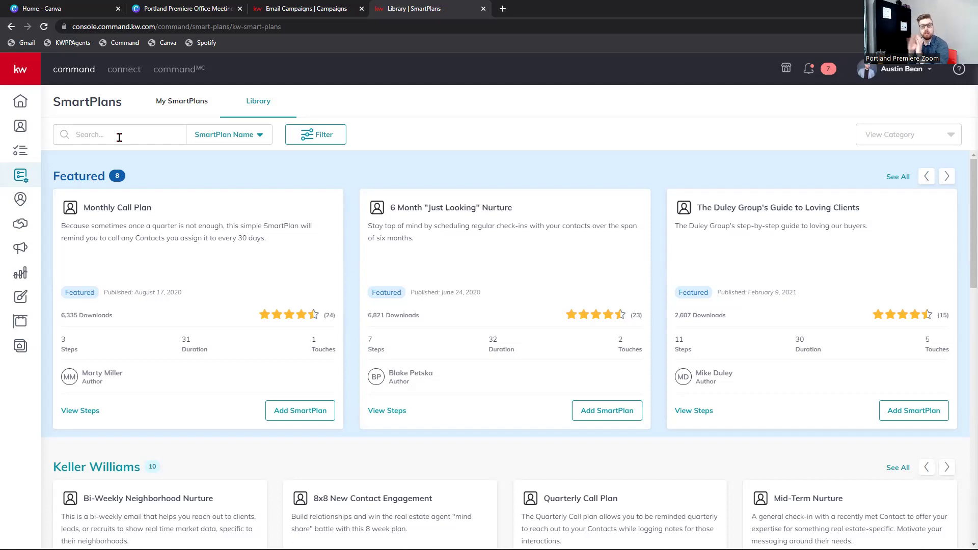
pyautogui.click(119, 138)
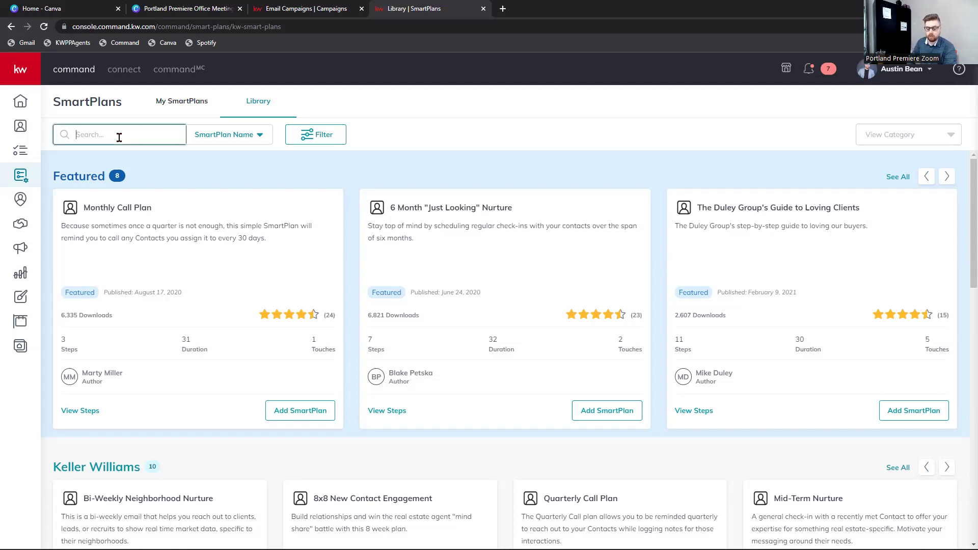
pyautogui.write('#KW')
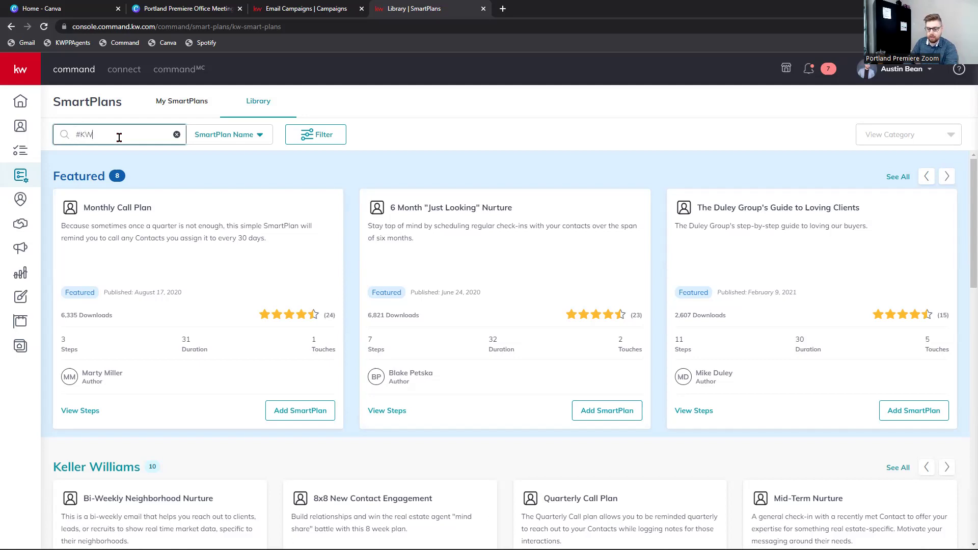
pyautogui.write('PP')
pyautogui.press('Return')
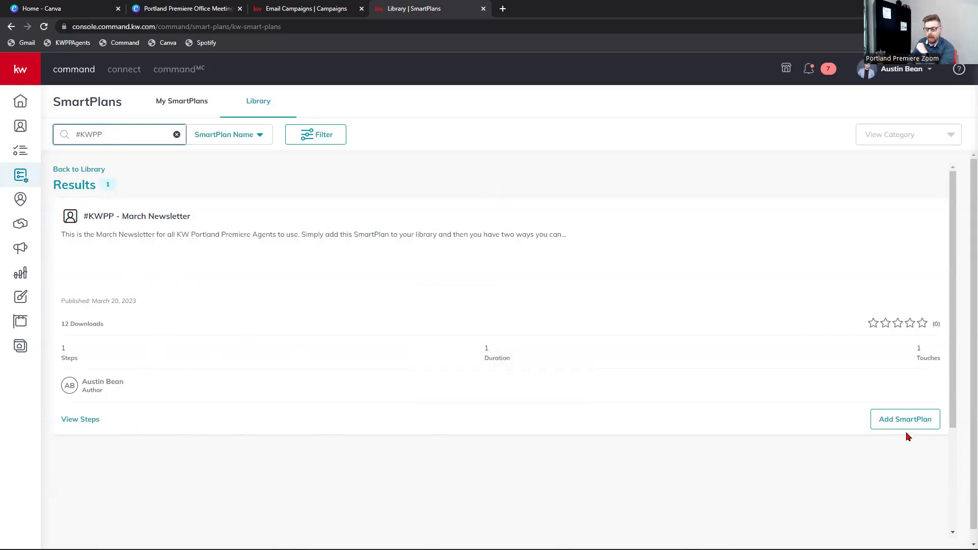
# - Open the #KWPP - March Newsletter plan from the personal SmartPlans for editing and review its email step
pyautogui.click(182, 99)
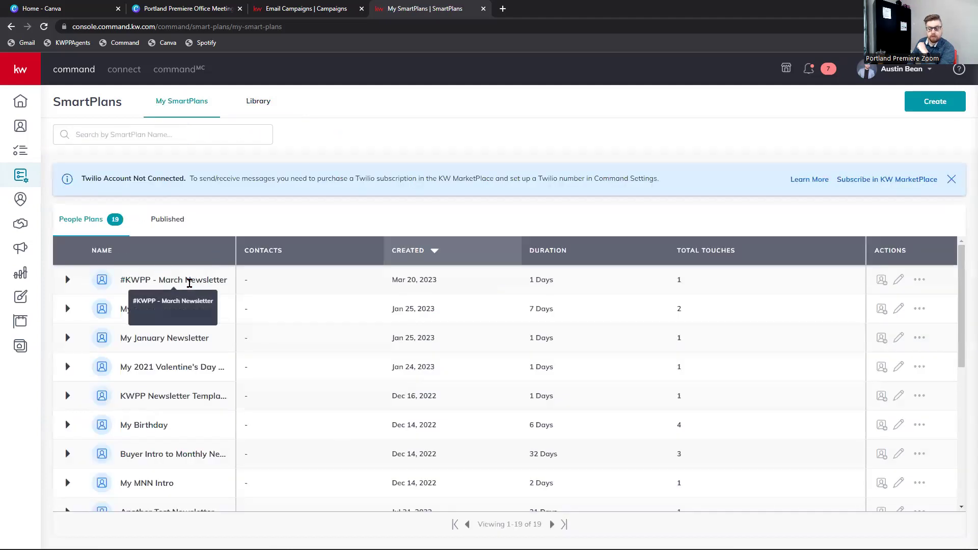
pyautogui.click(899, 282)
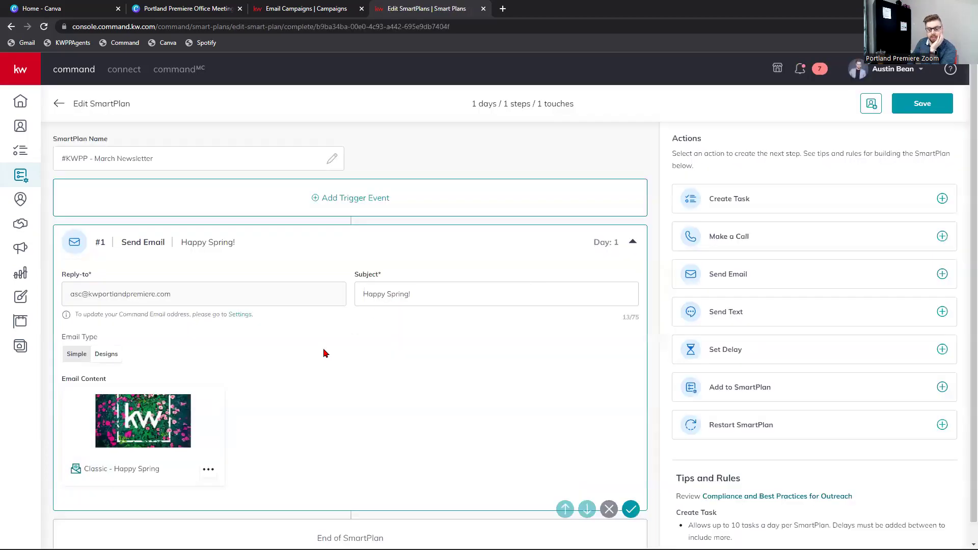
pyautogui.scroll(-1, 325, 353)
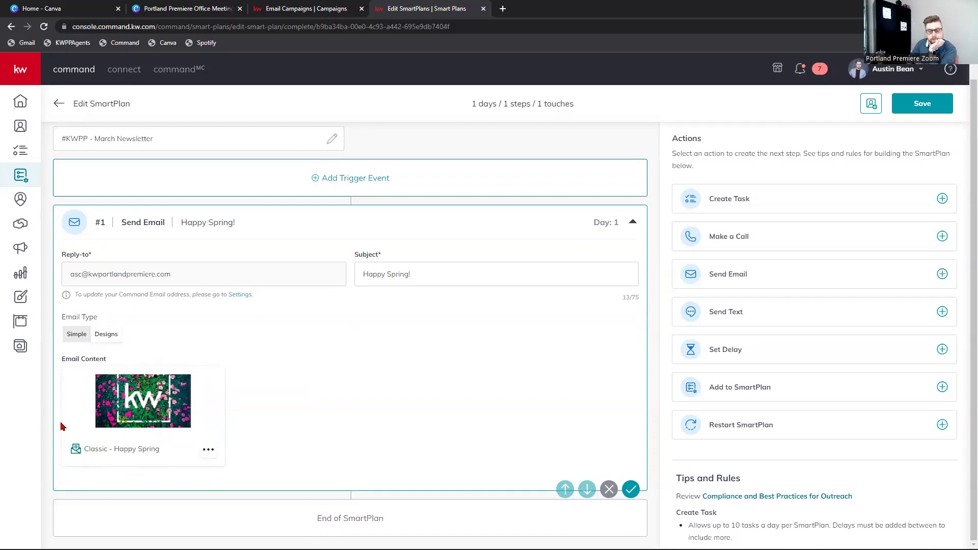
# - Open the Classic - Happy Spring email from the saved designs and read through its content down to the legal footer
pyautogui.click(23, 303)
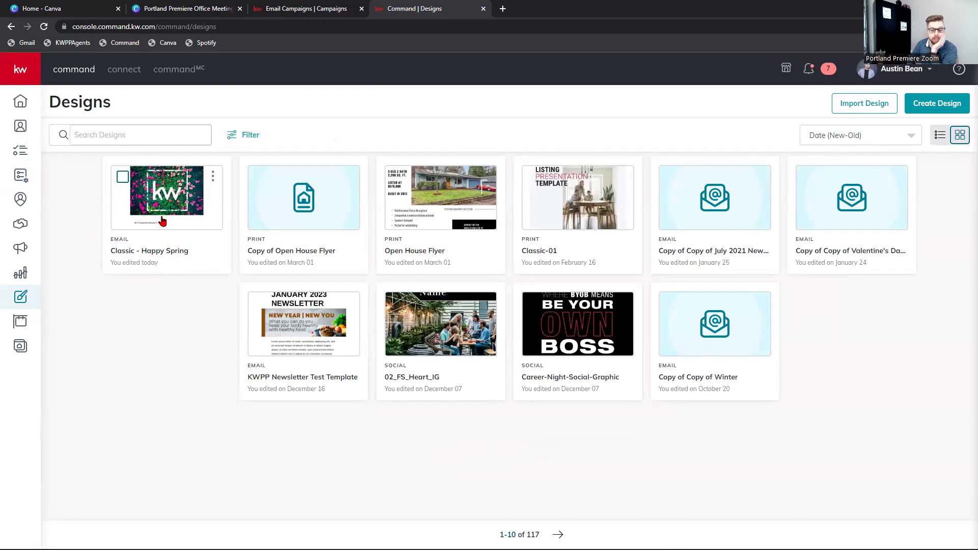
pyautogui.click(162, 219)
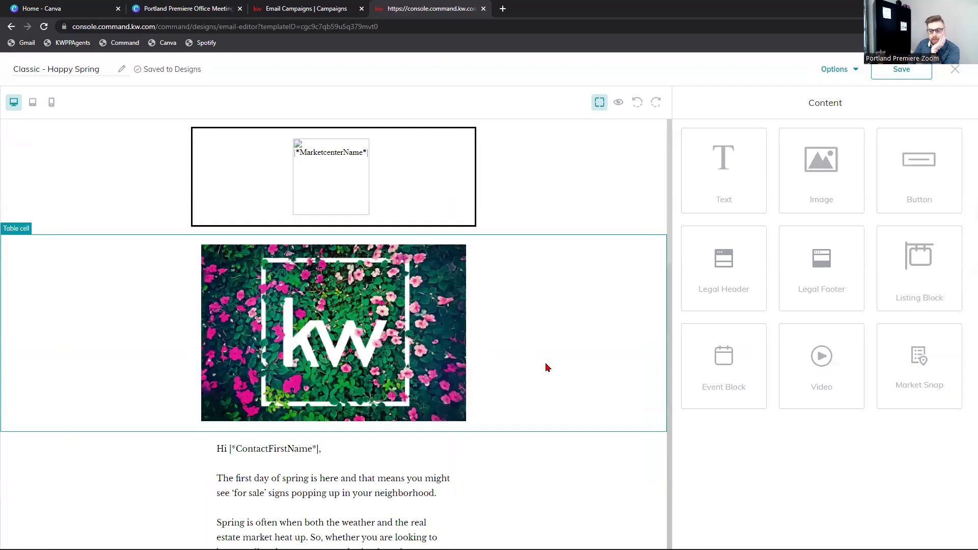
pyautogui.scroll(-4, 553, 359)
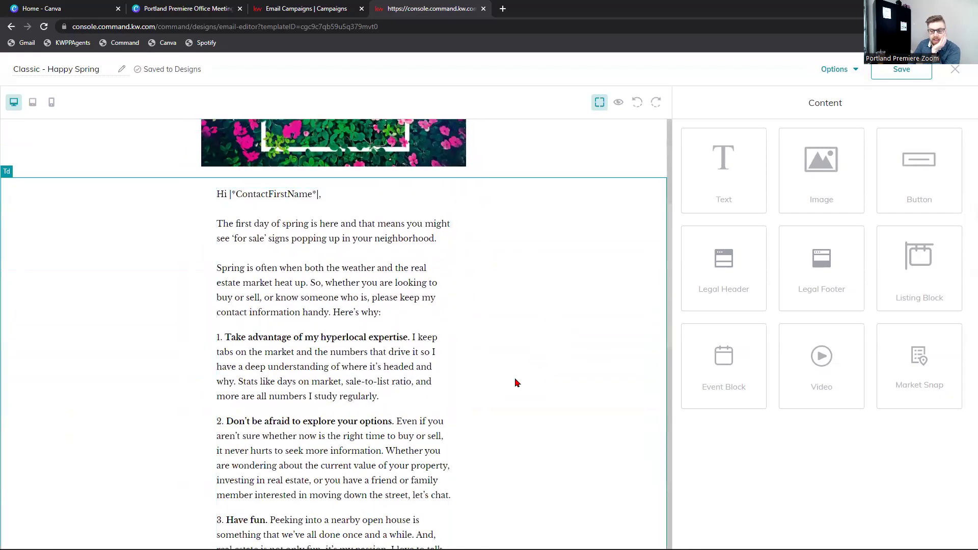
pyautogui.scroll(-1, 511, 349)
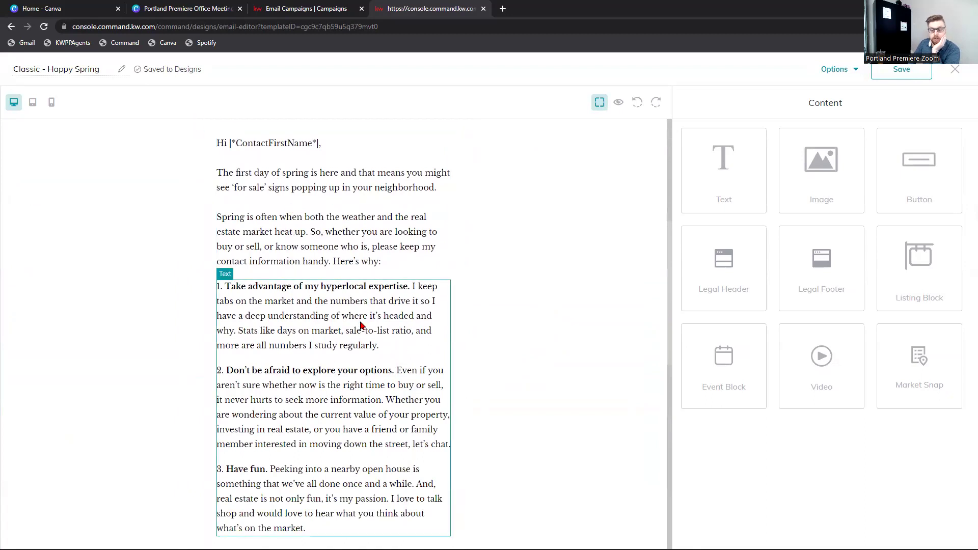
pyautogui.scroll(-1, 377, 316)
pyautogui.scroll(-1, 405, 310)
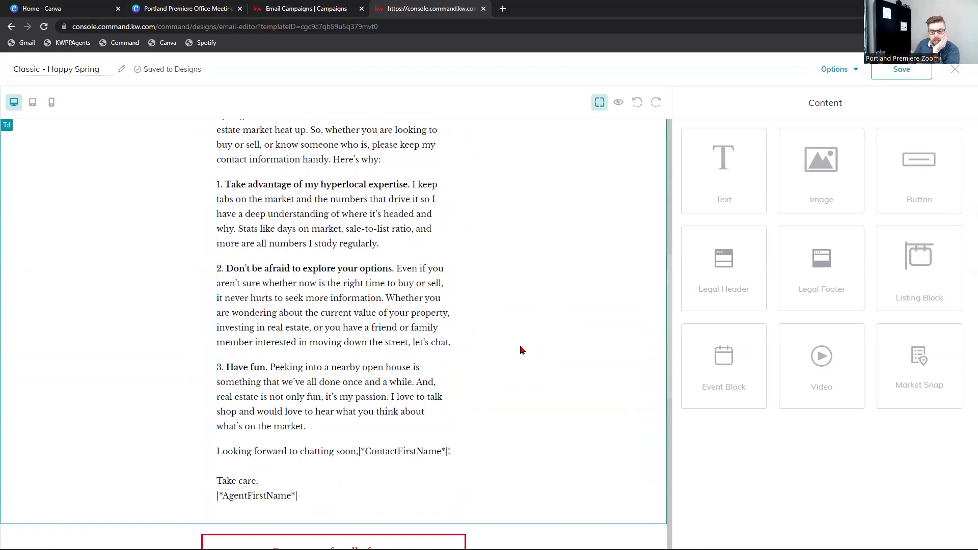
pyautogui.scroll(-1, 517, 351)
pyautogui.scroll(1, 520, 360)
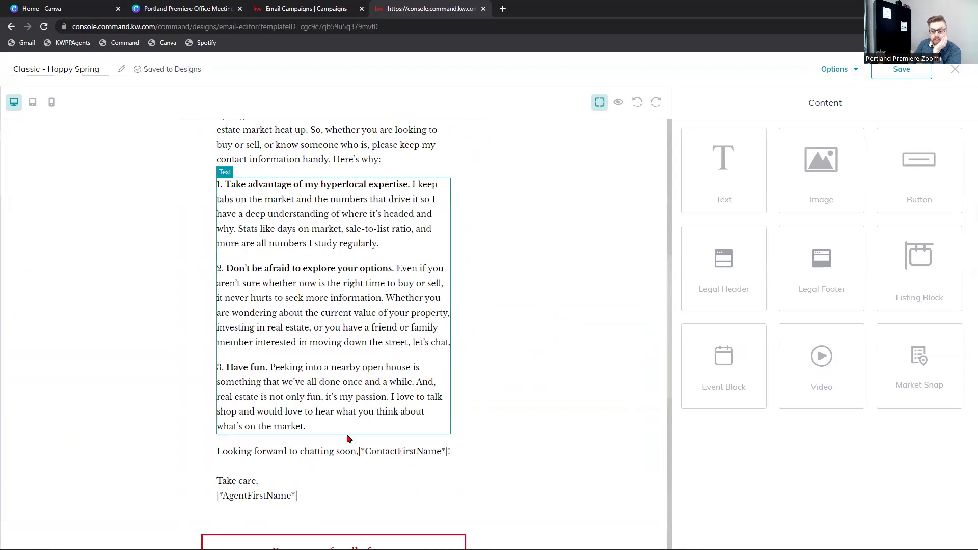
pyautogui.scroll(-1, 556, 392)
pyautogui.scroll(-4, 612, 392)
# - Preview the Classic - Happy Spring email down to the agent contact block, and exit the design discarding changes
pyautogui.click(836, 70)
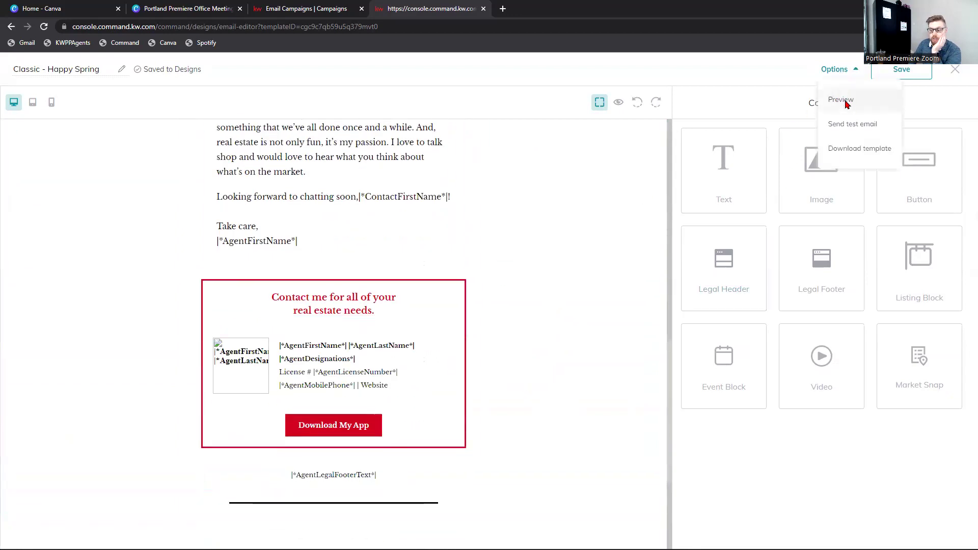
pyautogui.click(846, 99)
pyautogui.scroll(-1, 693, 272)
pyautogui.scroll(-10, 699, 280)
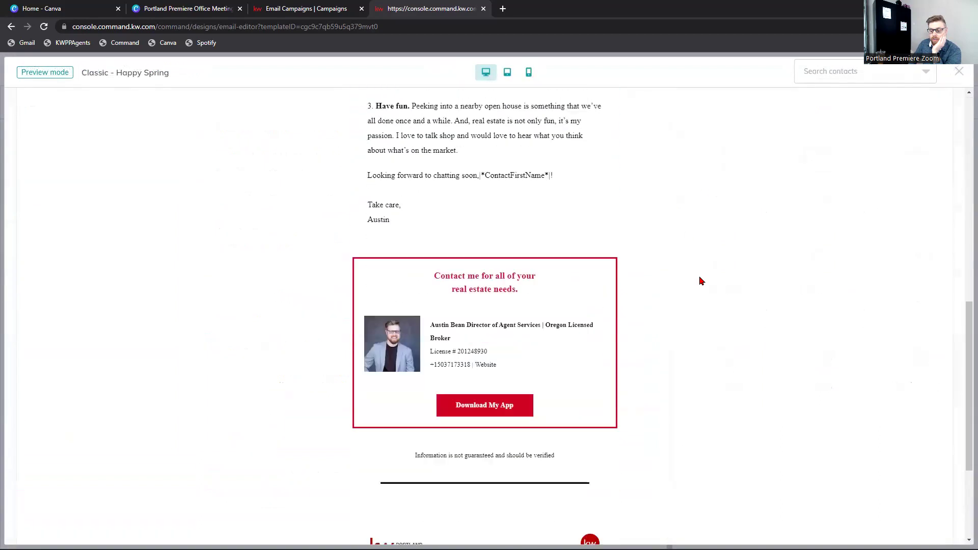
pyautogui.click(957, 72)
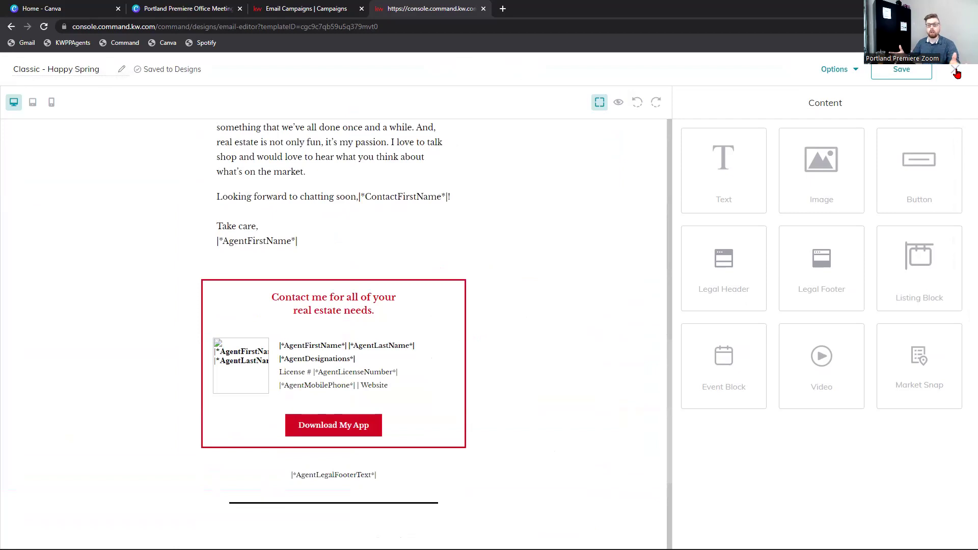
pyautogui.click(956, 71)
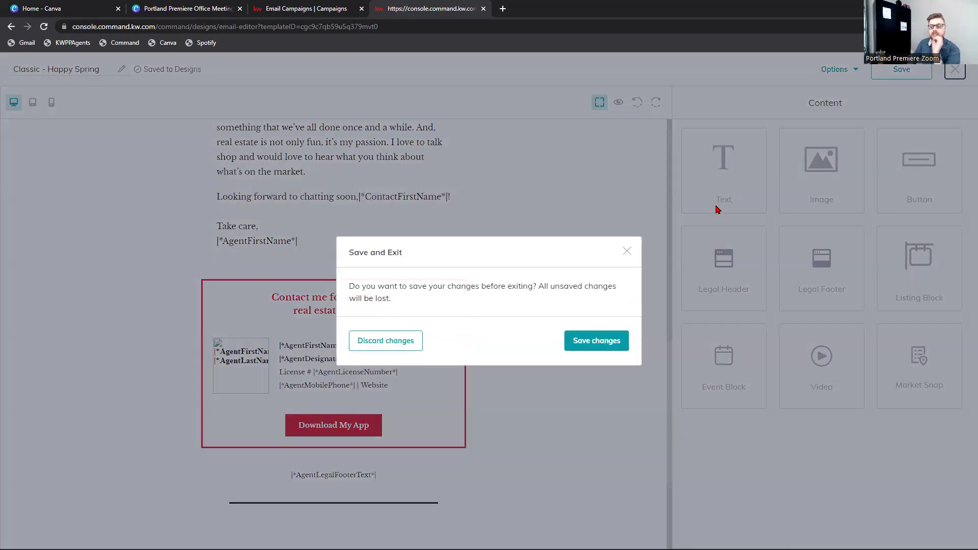
pyautogui.click(414, 339)
pyautogui.moveTo(361, 313)
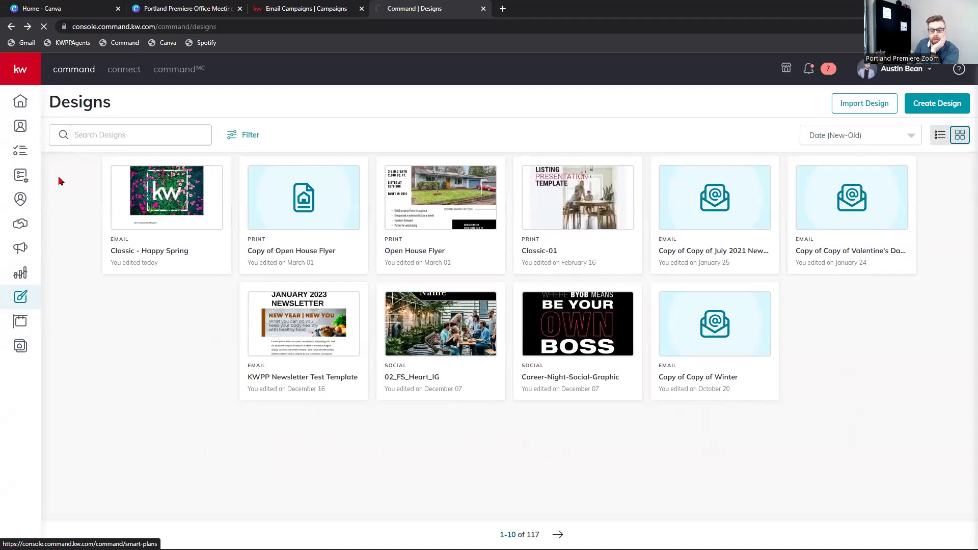
# - Review the contacts that can be added to the #KWPP - March Newsletter SmartPlan and cancel without adding any
pyautogui.click(24, 176)
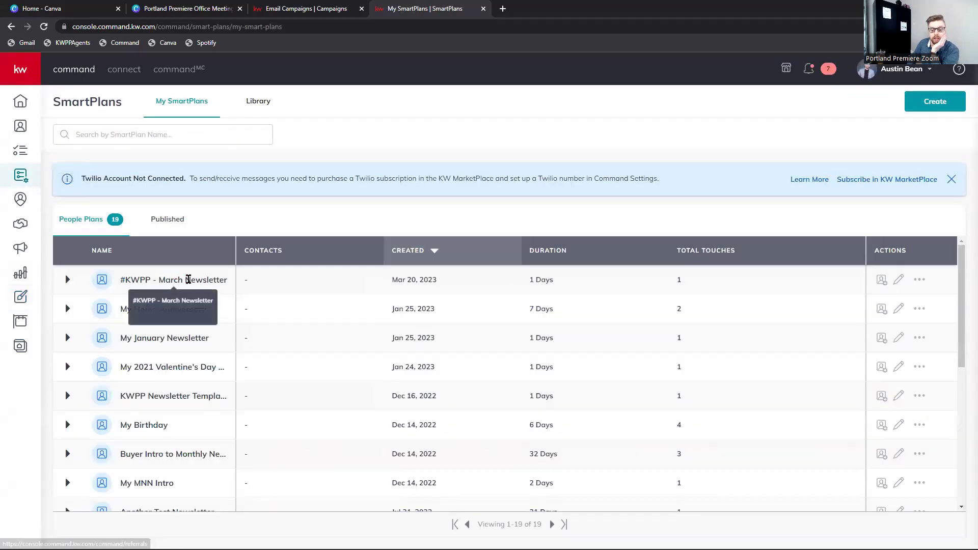
pyautogui.click(883, 283)
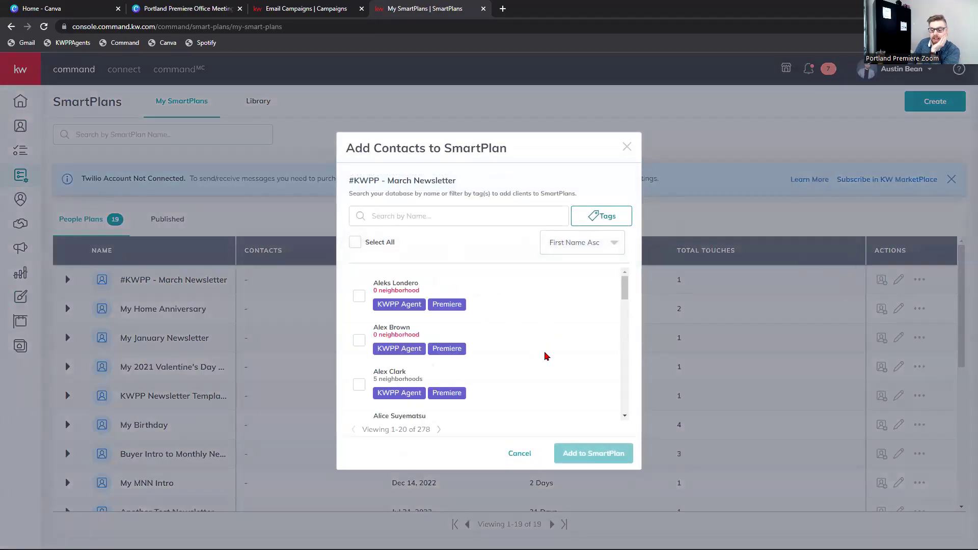
pyautogui.scroll(-12, 547, 355)
pyautogui.scroll(12, 553, 356)
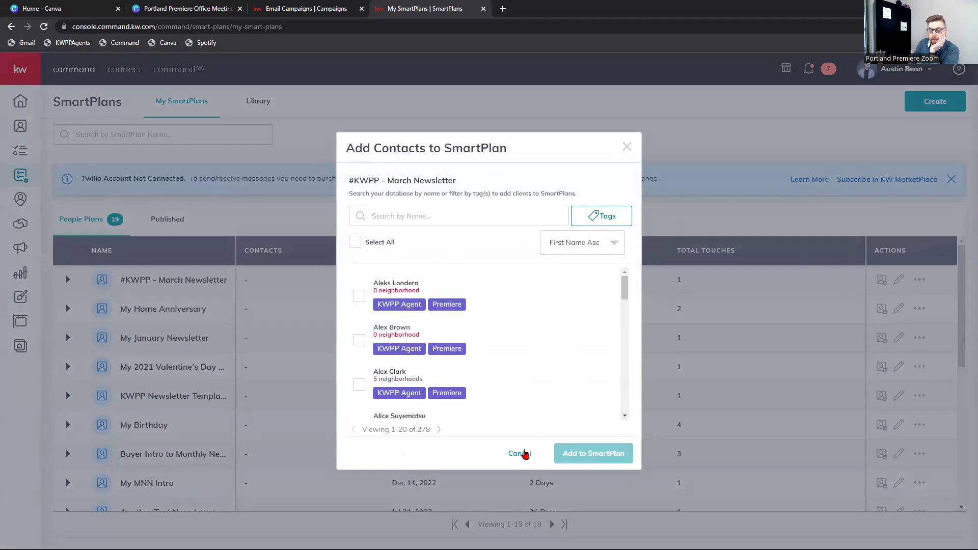
pyautogui.click(519, 453)
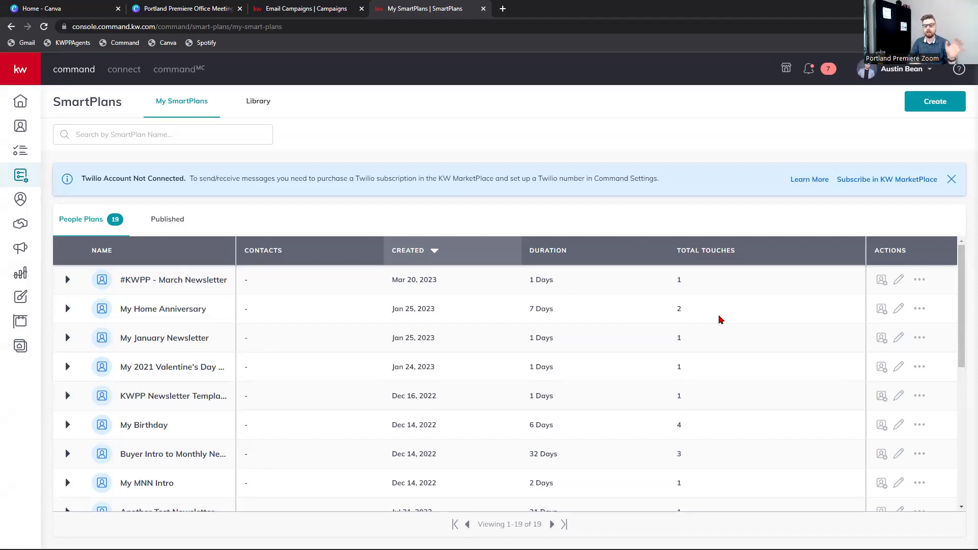
# - Open the draft March Newsletter email campaign for editing and review its settings and email preview
pyautogui.click(22, 257)
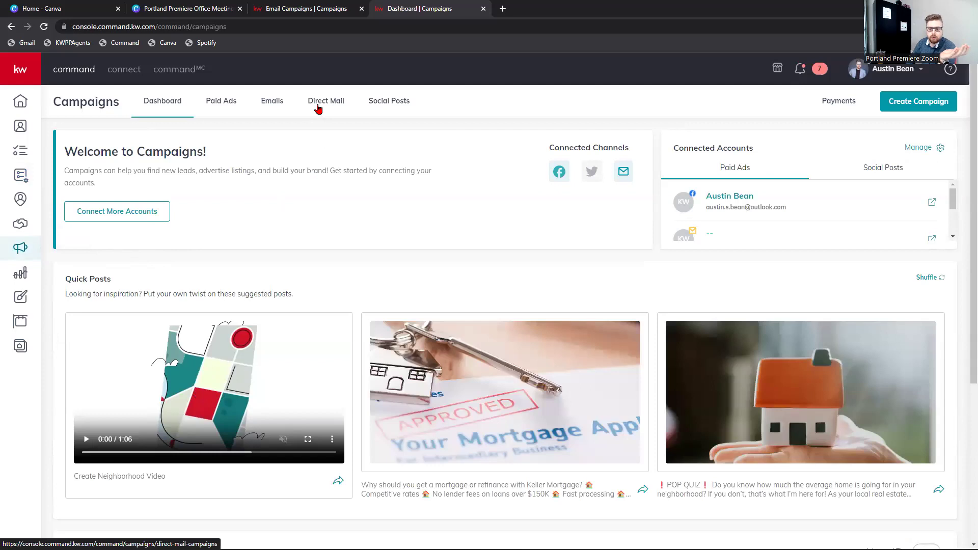
pyautogui.click(275, 106)
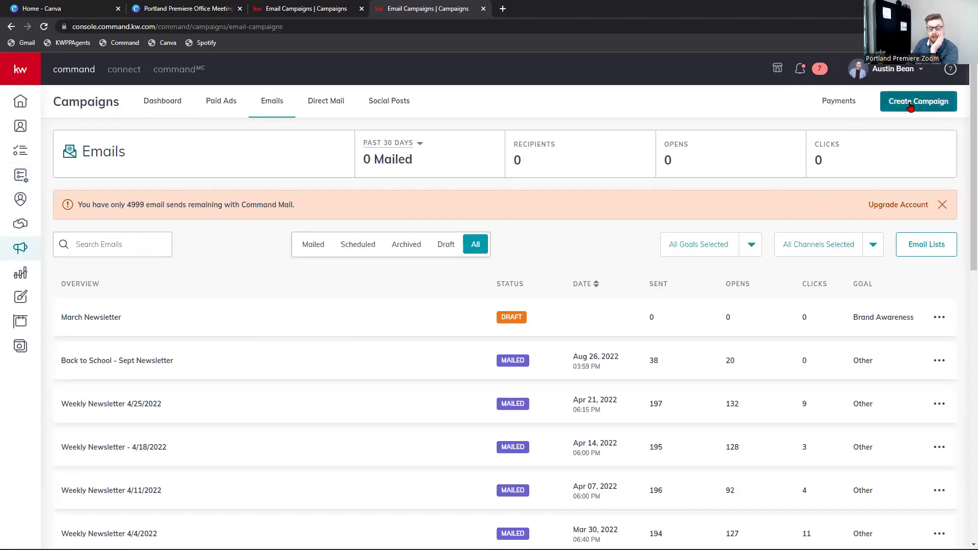
pyautogui.click(940, 317)
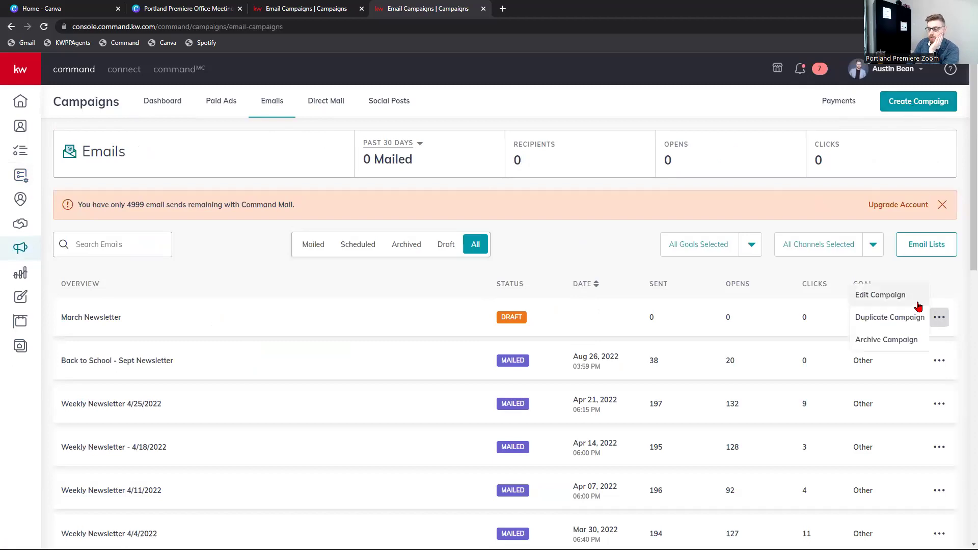
pyautogui.click(914, 301)
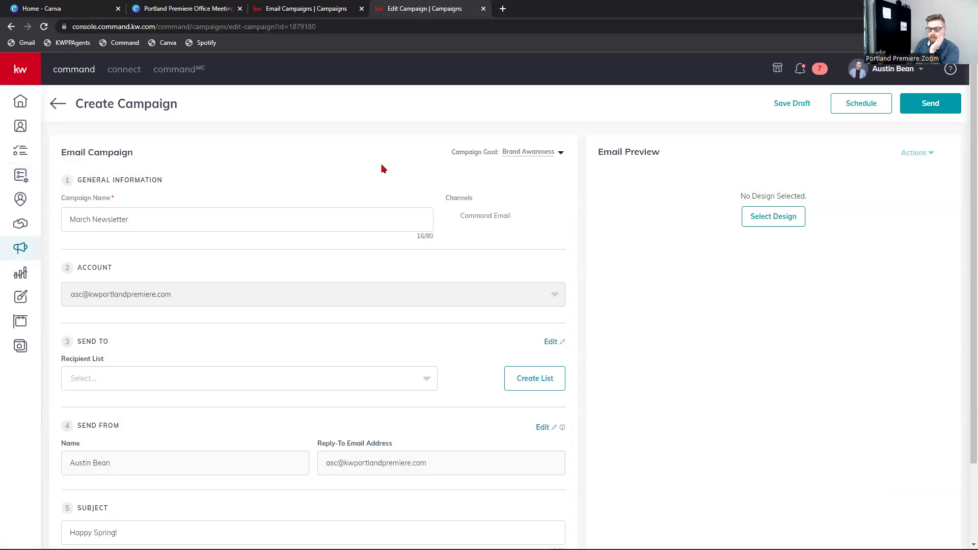
pyautogui.scroll(-2, 164, 382)
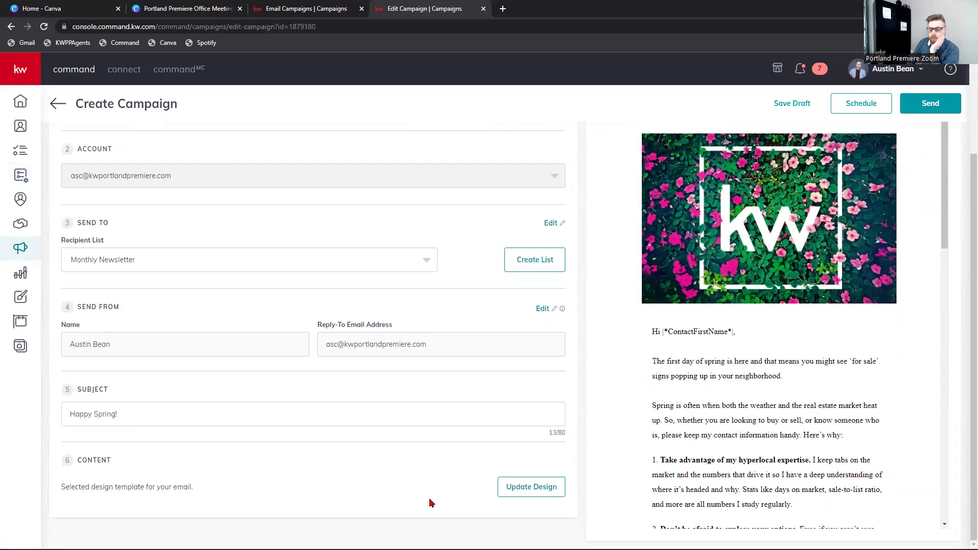
pyautogui.scroll(1, 510, 459)
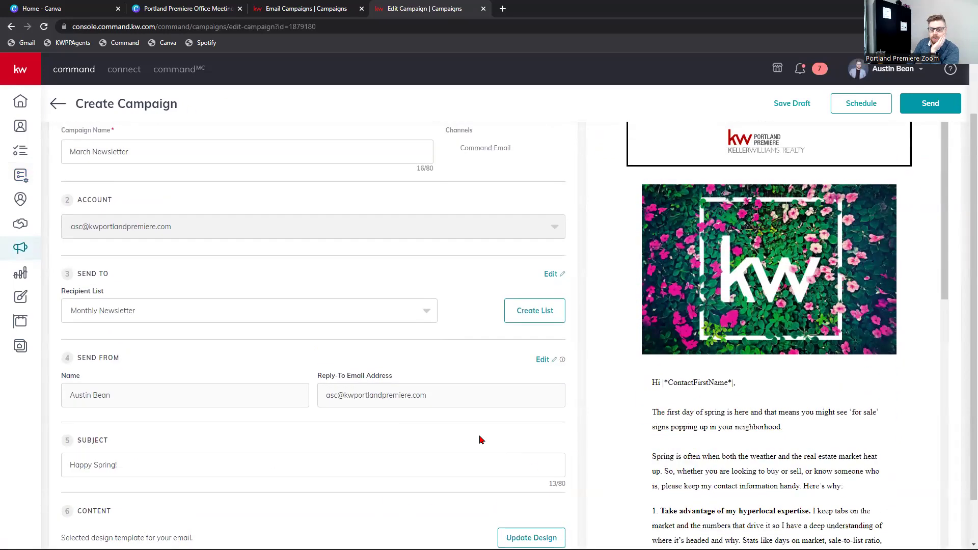
# - Check the available recipient lists for the March Newsletter campaign and leave it without saving
pyautogui.click(284, 311)
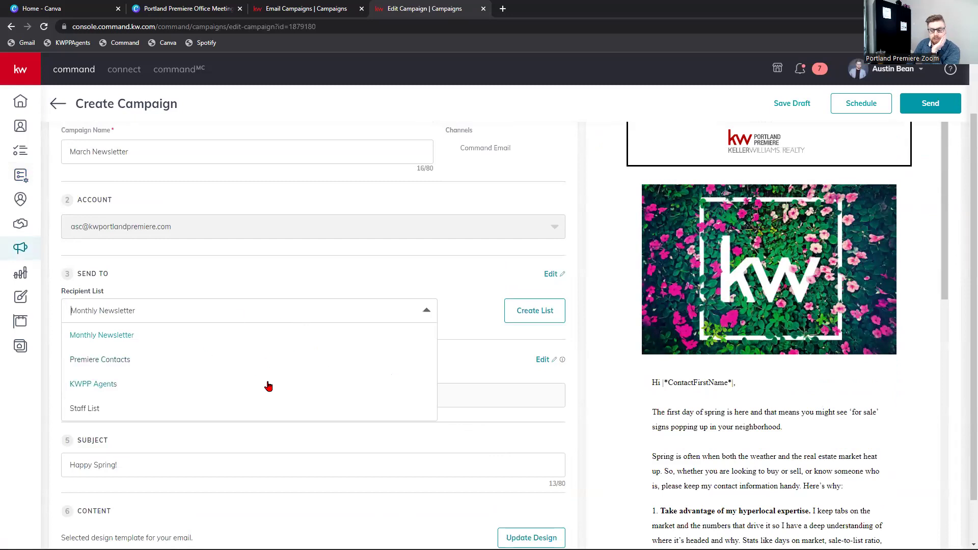
pyautogui.click(407, 281)
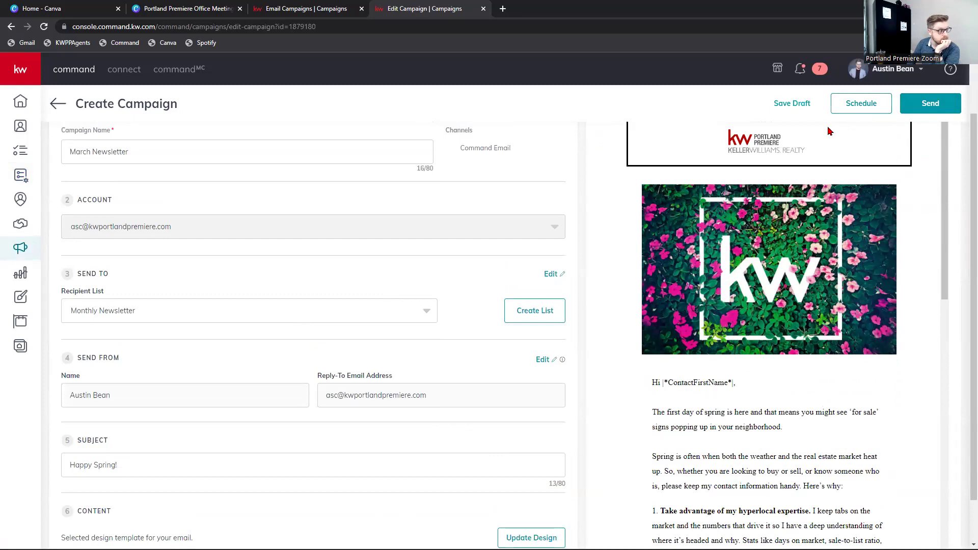
pyautogui.click(58, 103)
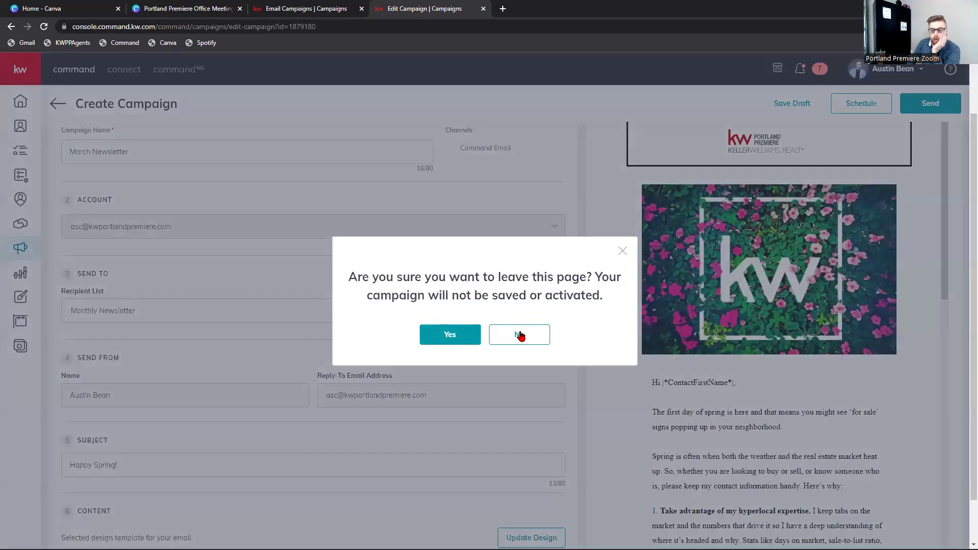
pyautogui.click(458, 333)
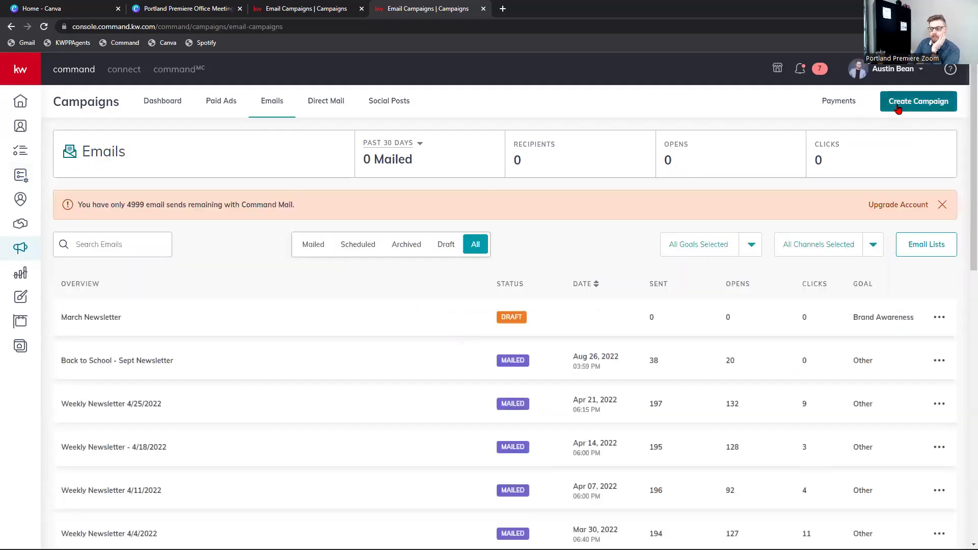
# - Create a new email campaign named "Test" with the goal Brand Awareness
pyautogui.click(913, 101)
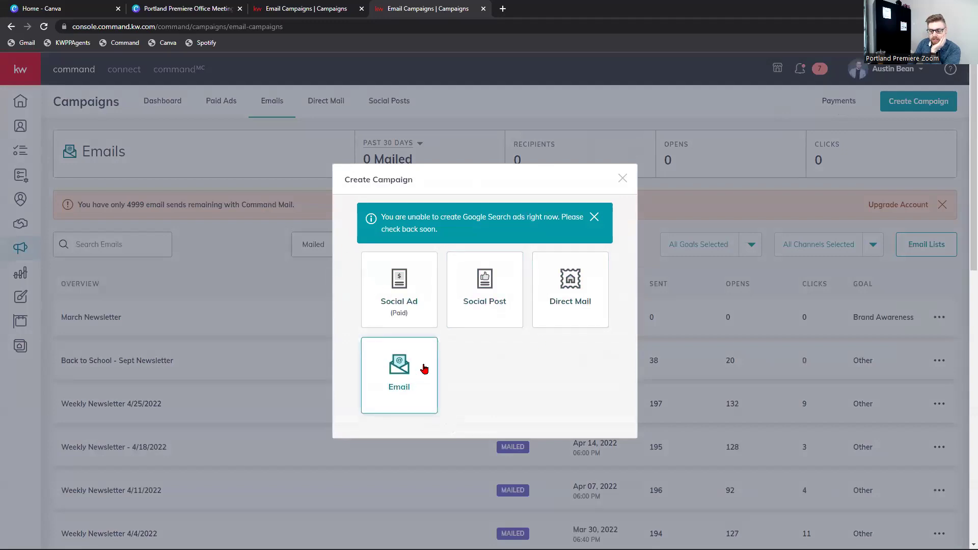
pyautogui.click(406, 389)
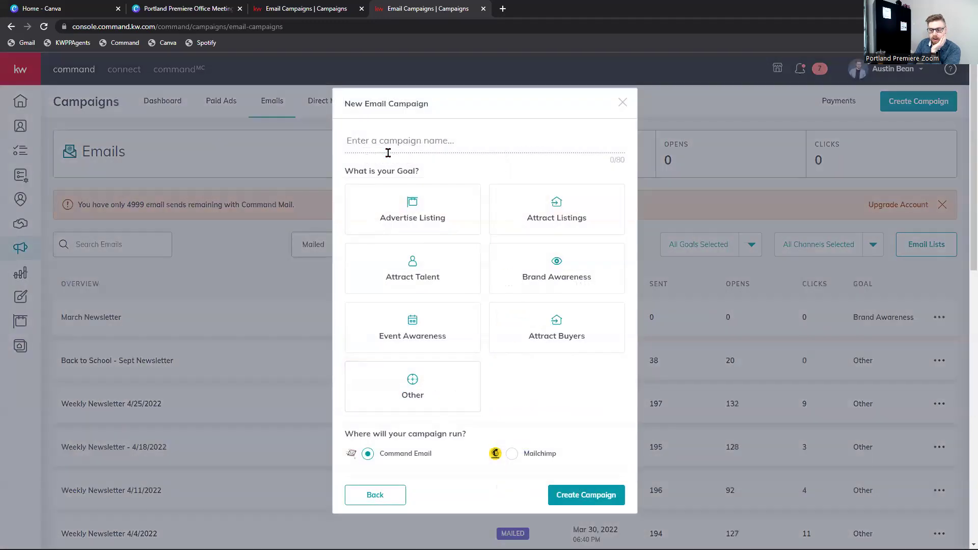
pyautogui.click(415, 138)
pyautogui.write('Test')
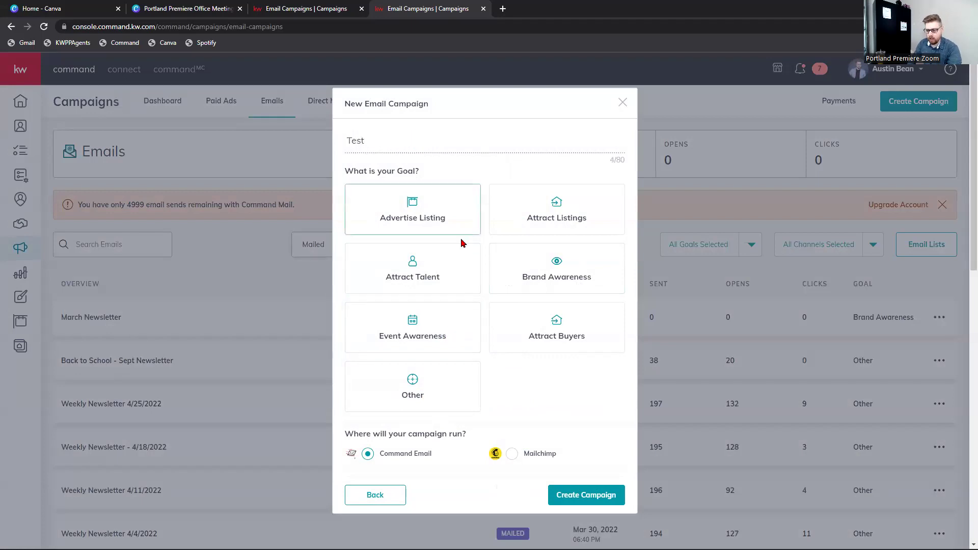
pyautogui.click(528, 275)
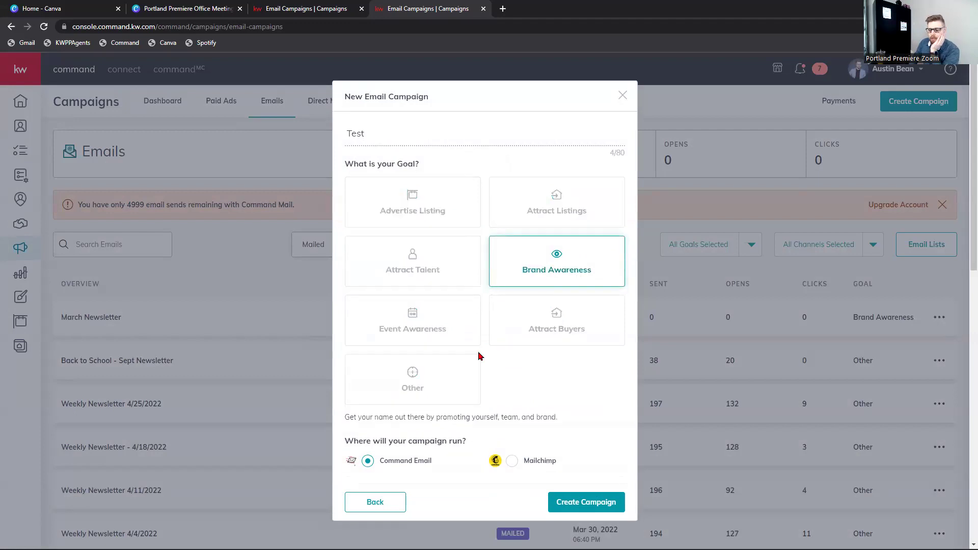
pyautogui.click(572, 504)
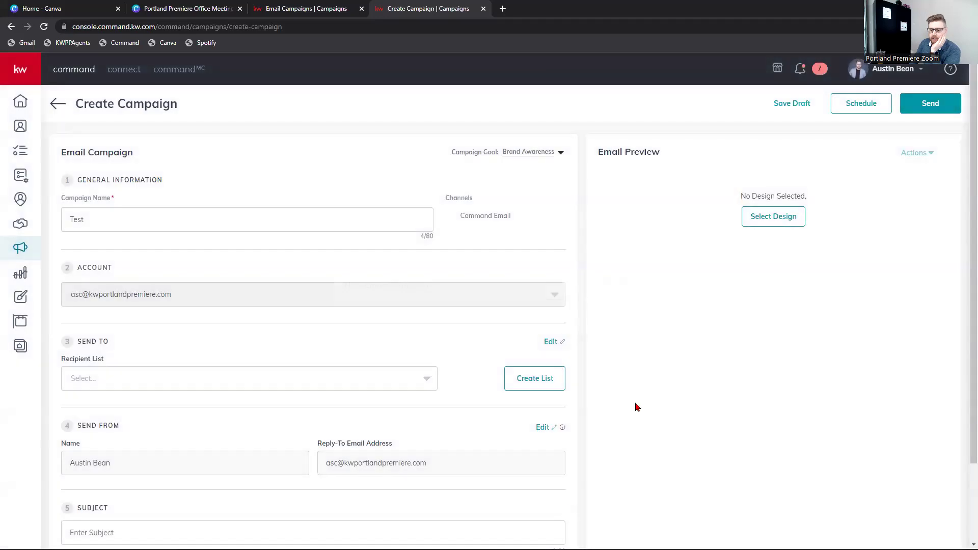
# - Choose Monthly Newsletter as the recipient list for the Test campaign
pyautogui.scroll(-1, 369, 439)
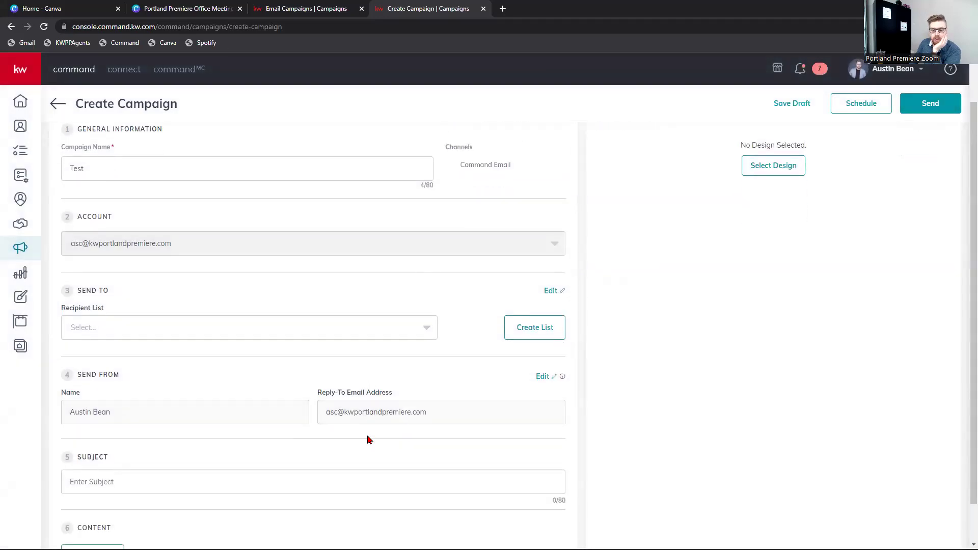
pyautogui.click(157, 336)
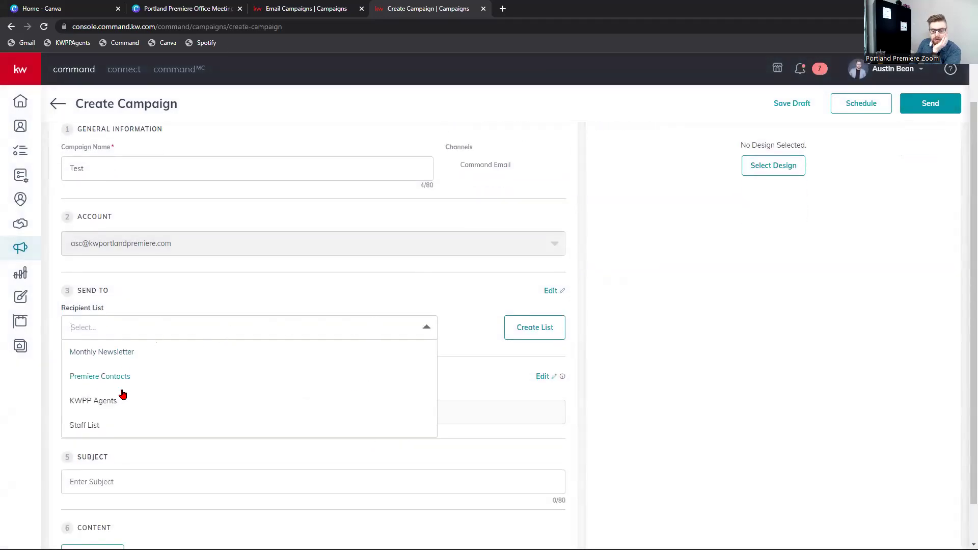
pyautogui.click(98, 357)
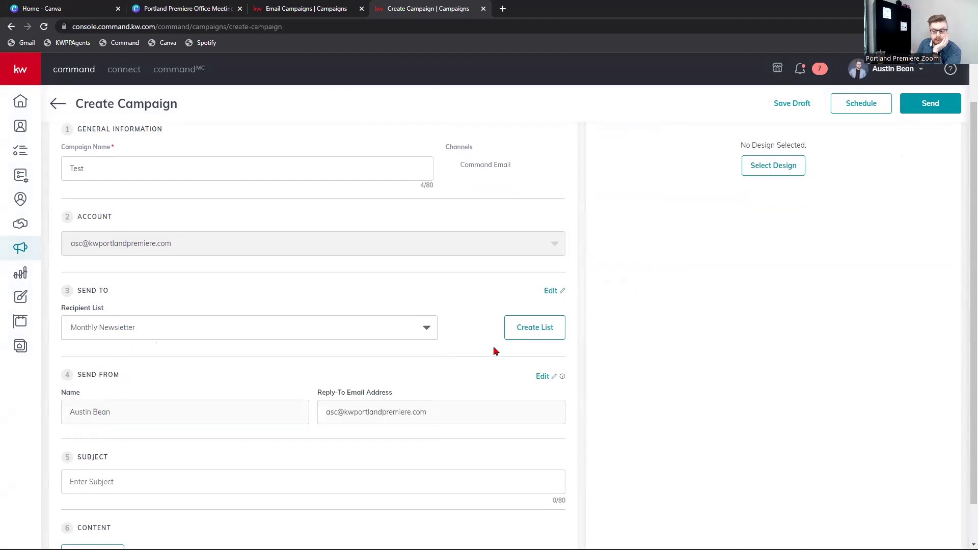
# - Review the contact tags available for building a new recipient list, and cancel without creating one
pyautogui.click(533, 326)
pyautogui.click(581, 216)
pyautogui.scroll(-3, 544, 318)
pyautogui.scroll(-6, 544, 319)
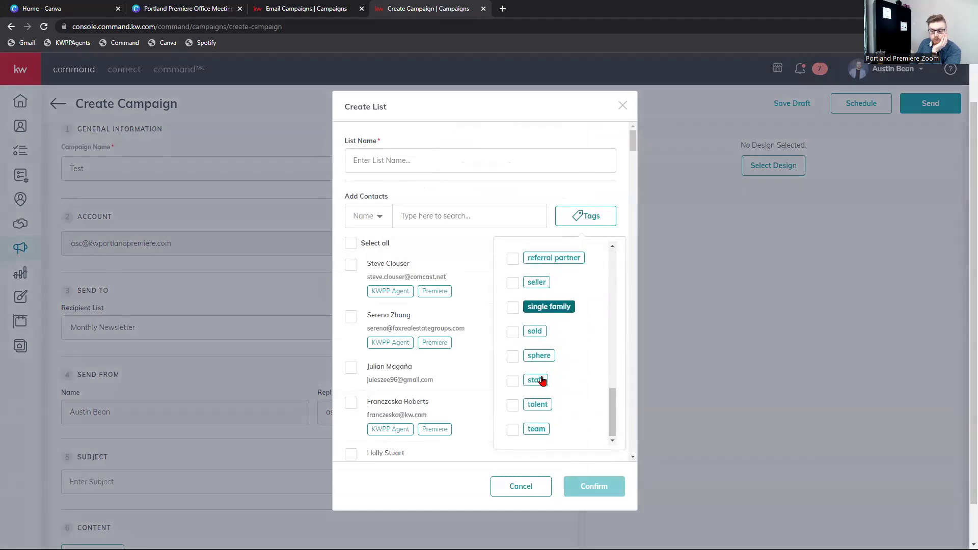
pyautogui.scroll(-3, 522, 458)
pyautogui.click(520, 487)
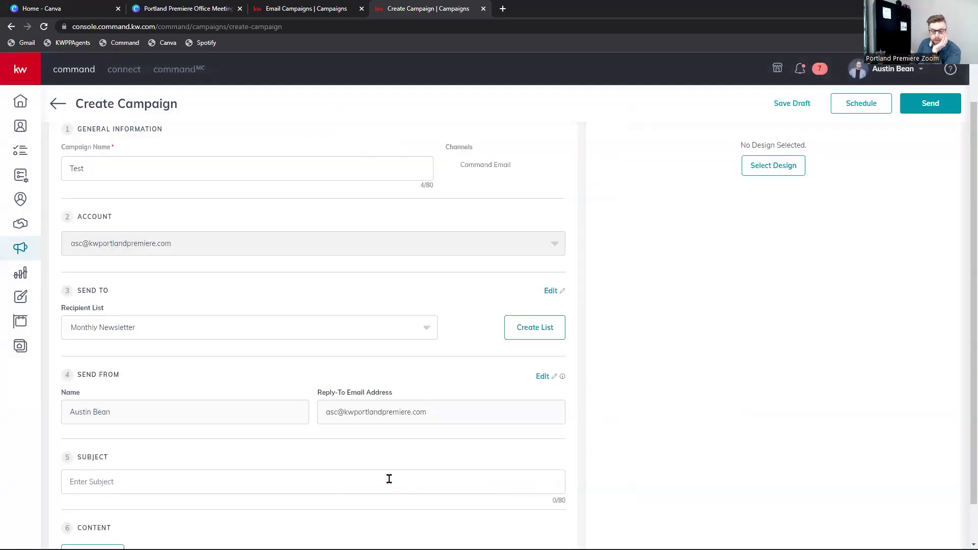
# - Set the email subject to "Happy Spring!" and apply the Classic - Happy Spring template as the design, saving its changes
pyautogui.scroll(-1, 334, 498)
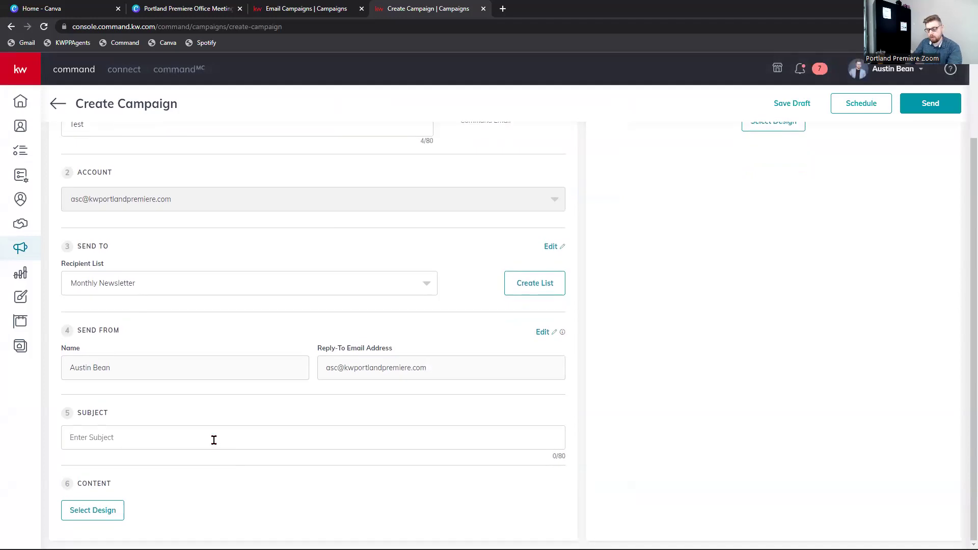
pyautogui.write('Happy Spring!')
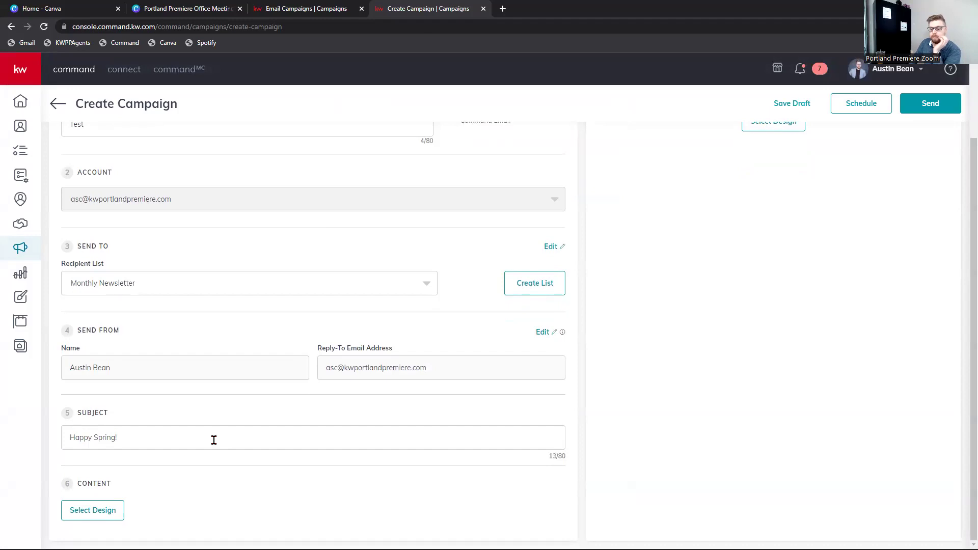
pyautogui.click(73, 510)
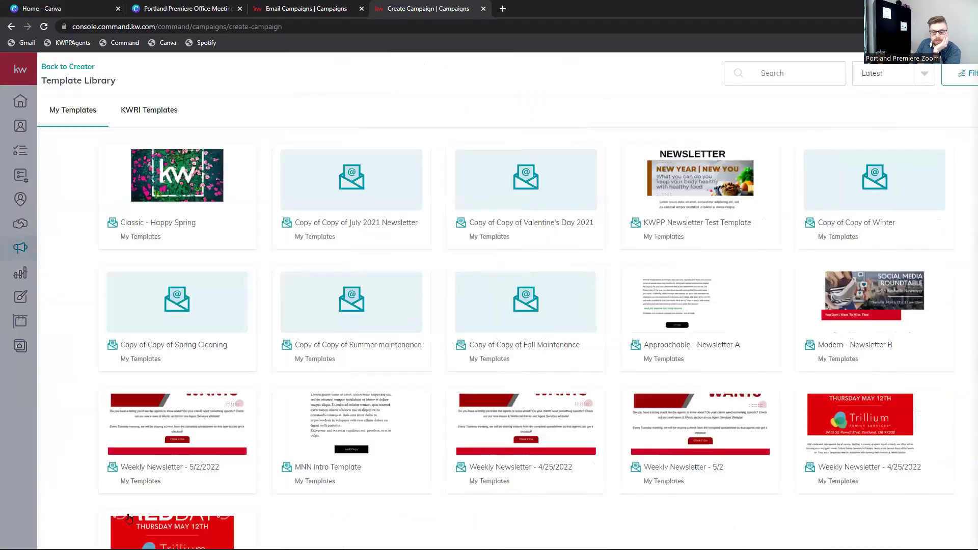
pyautogui.click(108, 191)
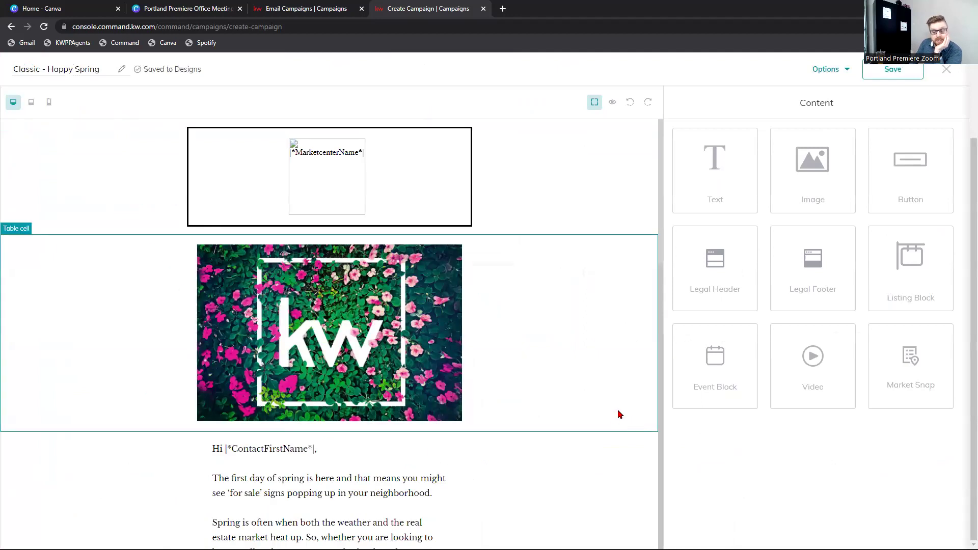
pyautogui.scroll(-4, 622, 438)
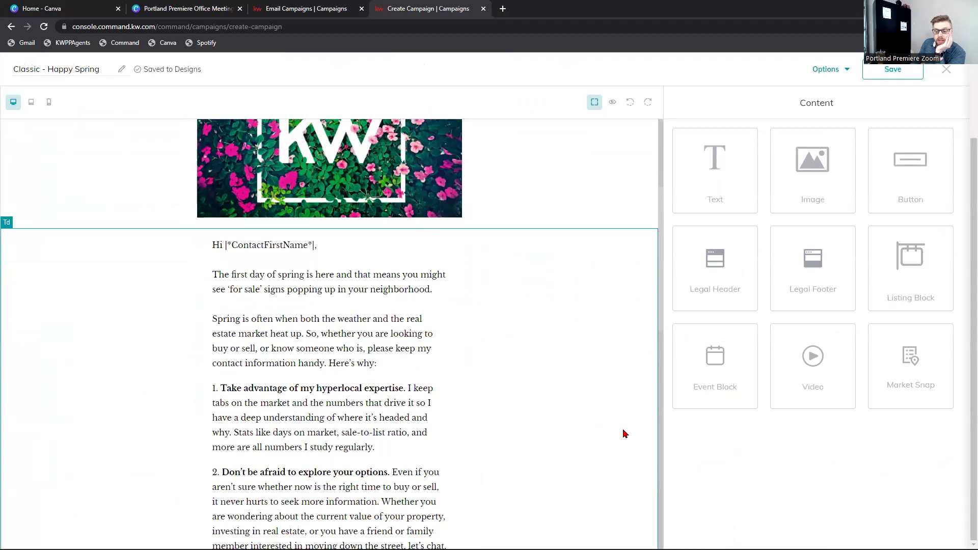
pyautogui.scroll(-1, 625, 434)
pyautogui.click(921, 76)
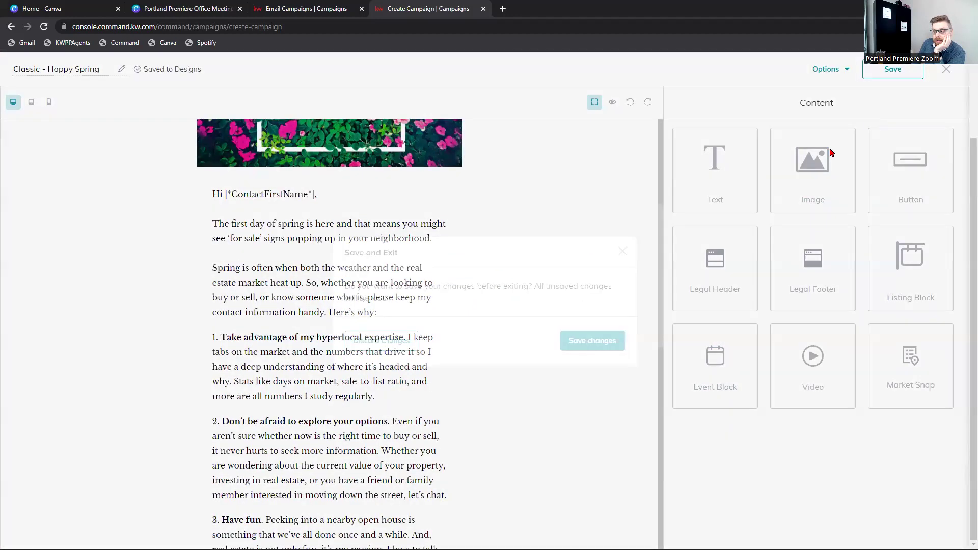
pyautogui.click(592, 340)
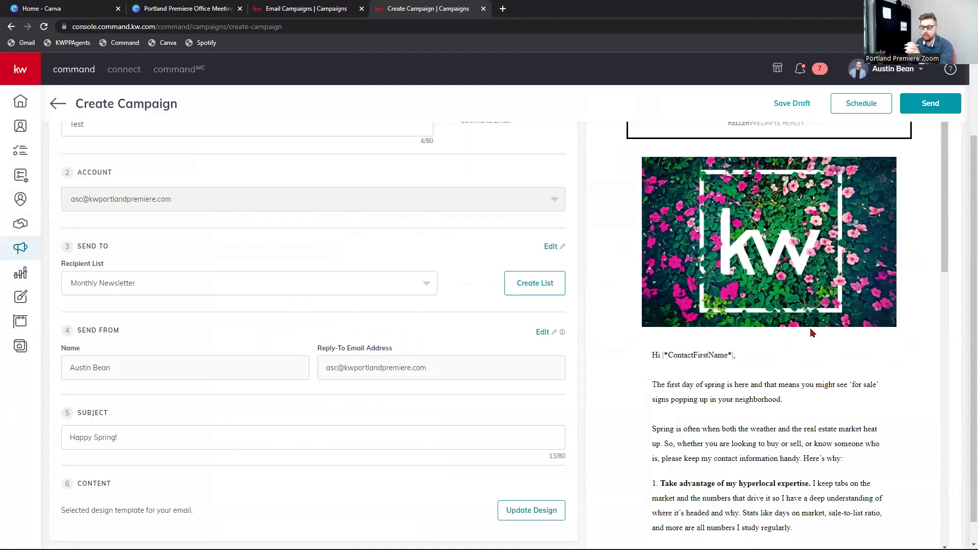
# - Leave the Test campaign without saving it and return to the list of email campaigns
pyautogui.click(26, 255)
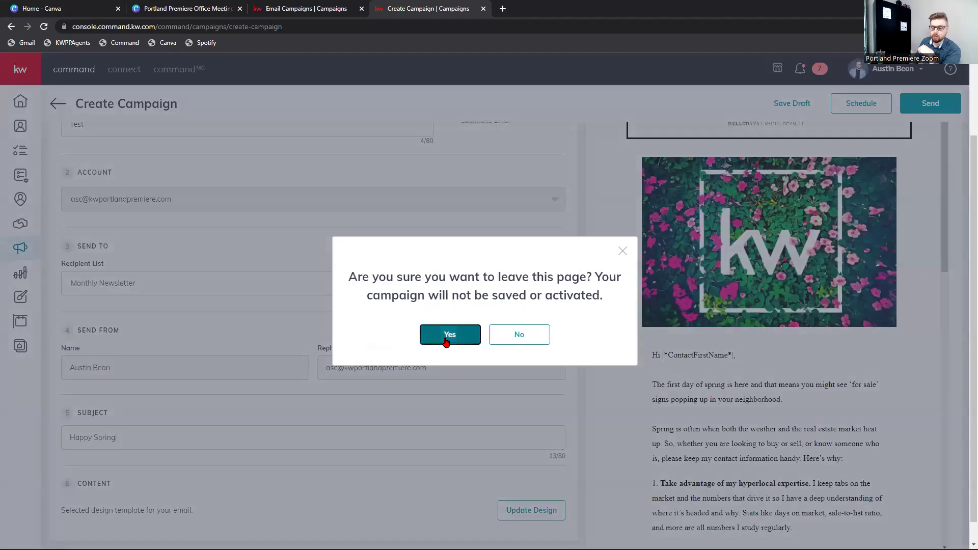
pyautogui.click(447, 338)
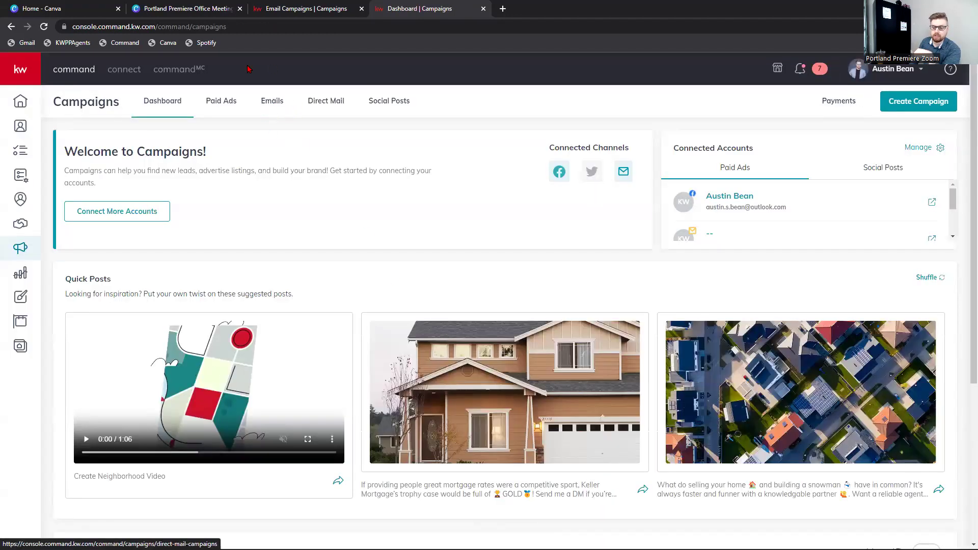
pyautogui.click(272, 100)
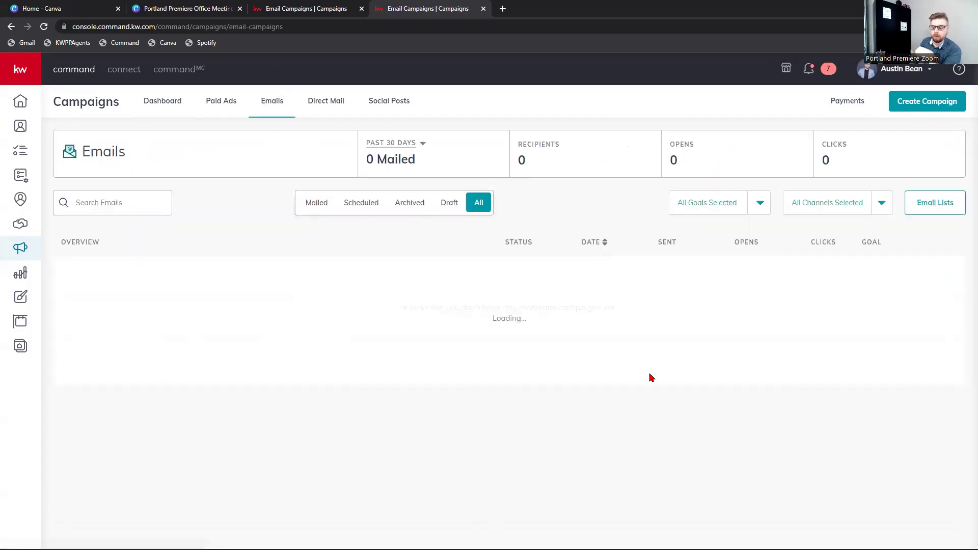
# - Review the delivered, opened, clicked and not-sent recipients of the mailed Weekly Newsletter 4/25/2022 campaign, and return to the Campaigns dashboard
pyautogui.scroll(-2, 600, 399)
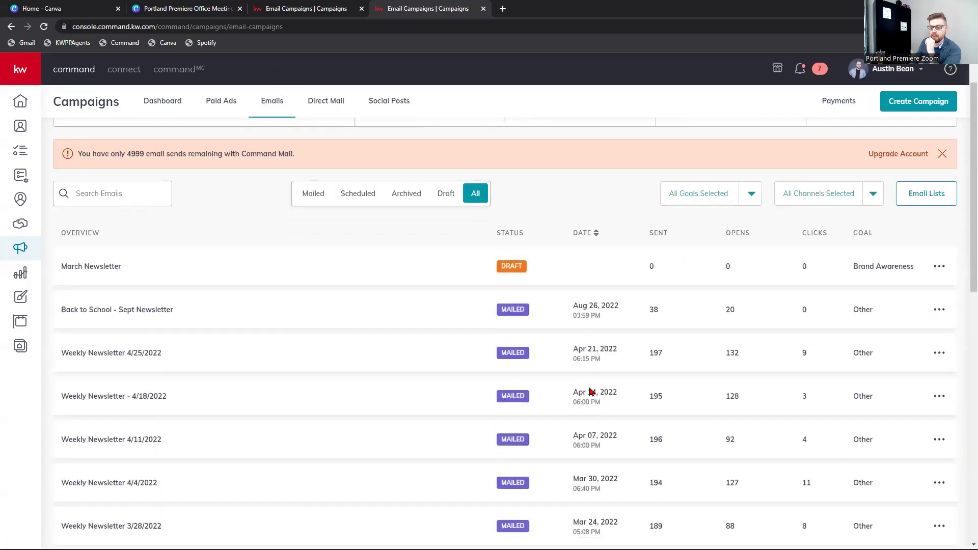
pyautogui.scroll(-1, 446, 388)
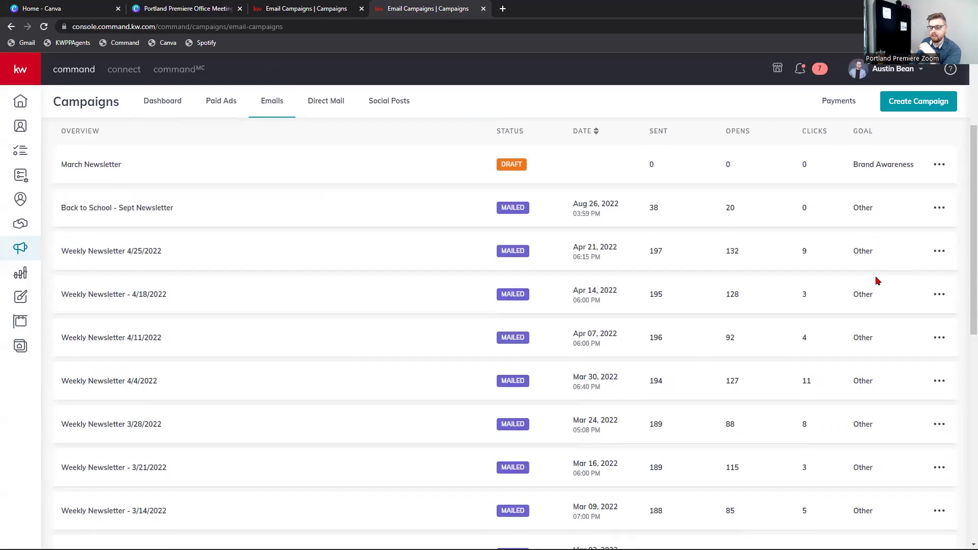
pyautogui.click(119, 251)
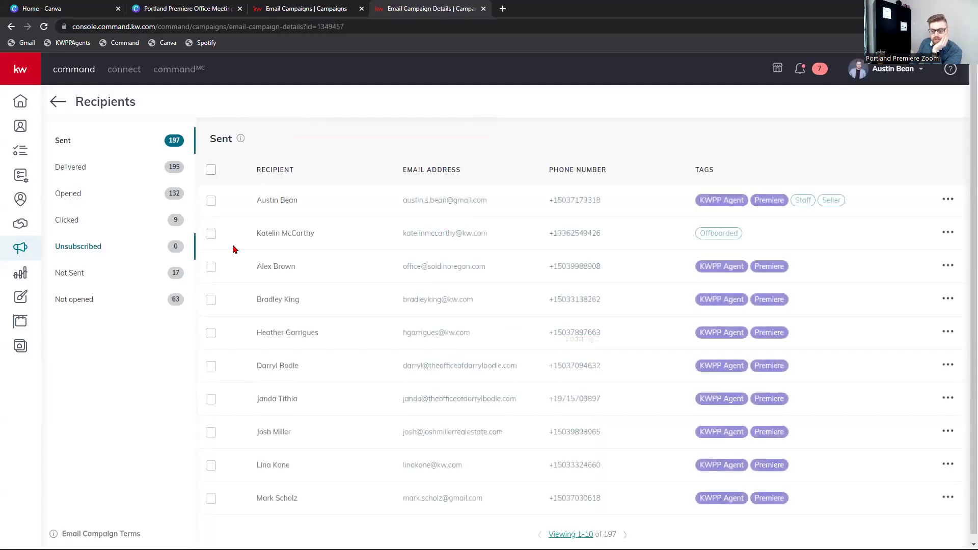
pyautogui.click(80, 176)
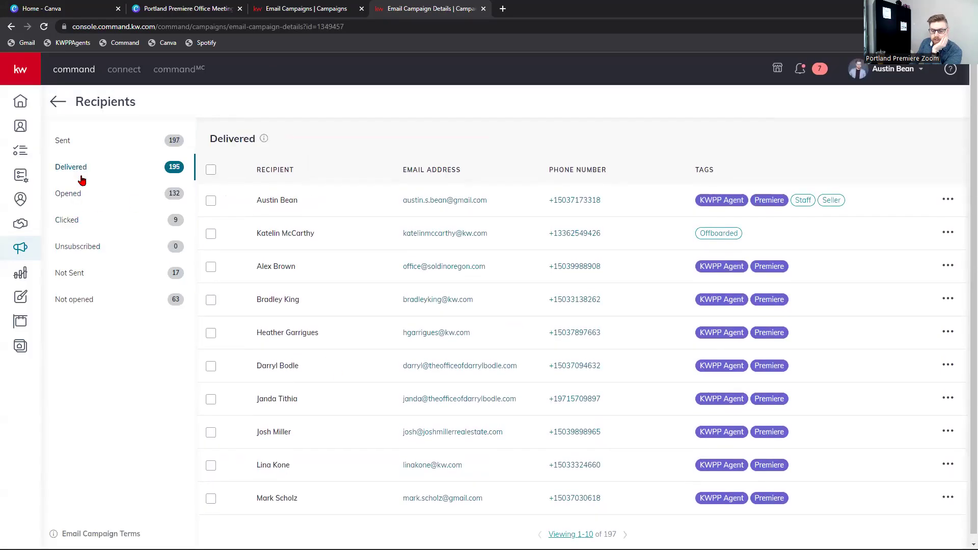
pyautogui.click(78, 196)
pyautogui.click(74, 225)
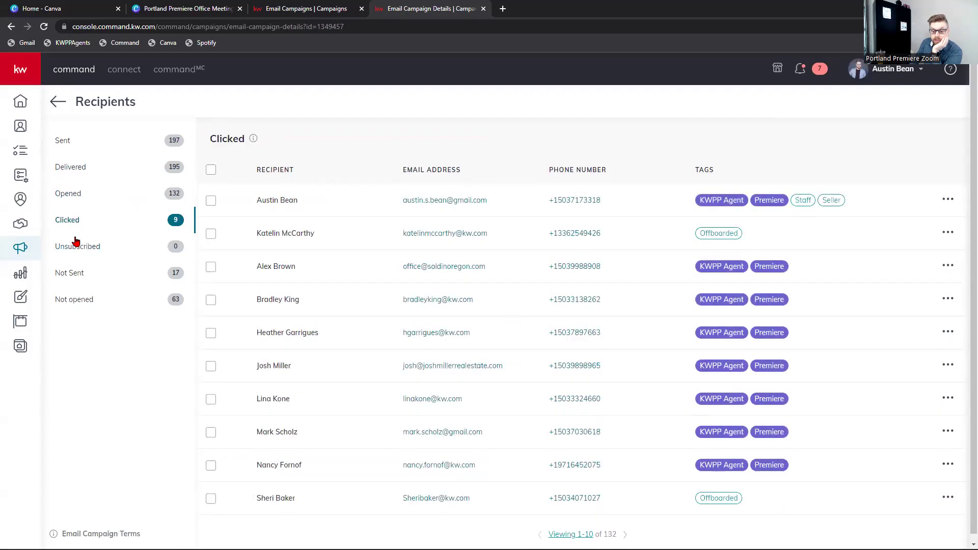
pyautogui.click(85, 275)
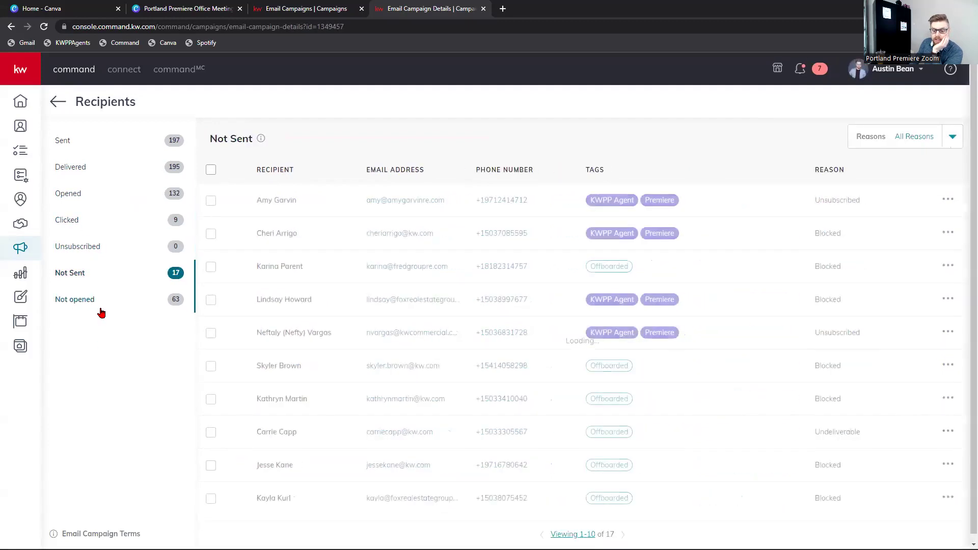
pyautogui.click(21, 249)
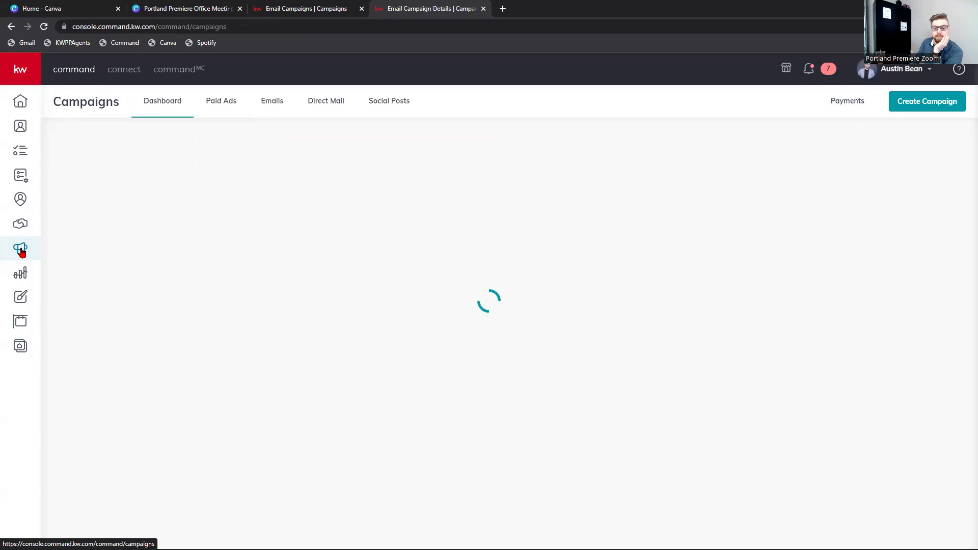